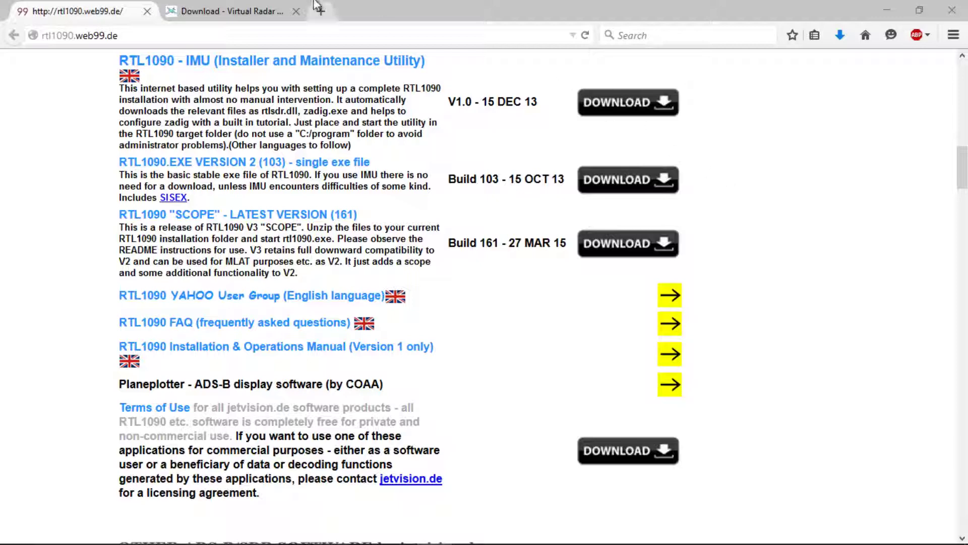
Show the Virtual Radar Server download page in Waterfox, then minimize Waterfox
{"action": "left_click", "coordinate": [241, 5]}
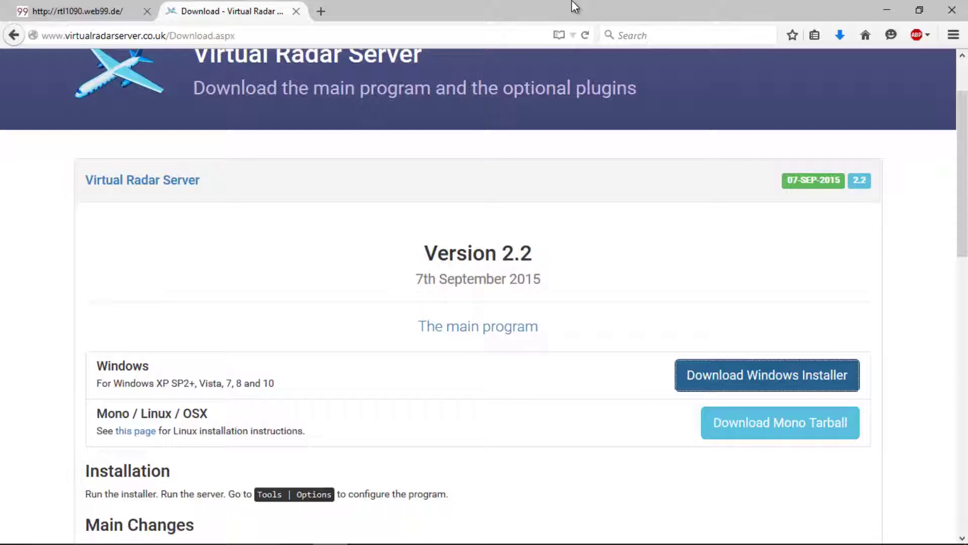
{"action": "left_click", "coordinate": [887, 9]}
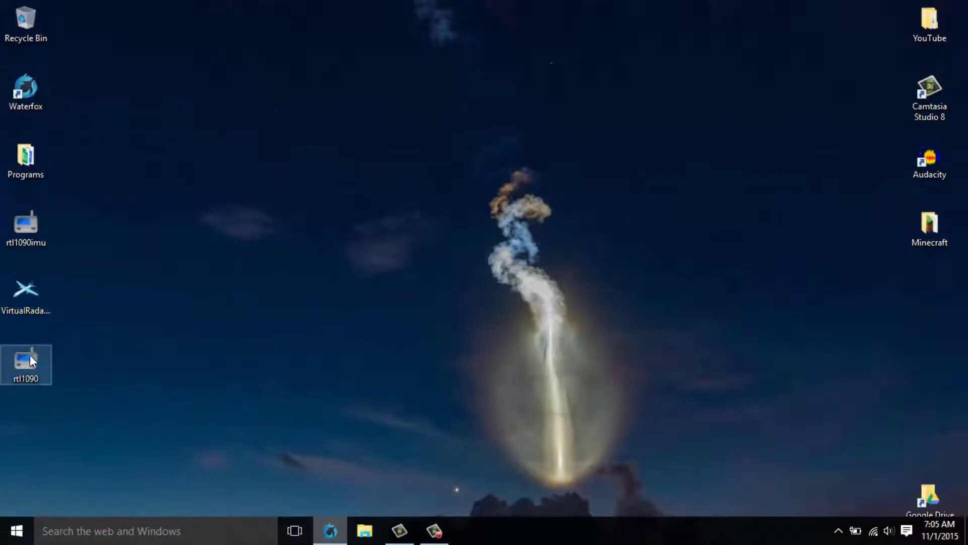
Bin the old rtl1090 file, empty the Recycle Bin, and launch rtl1090imu
{"action": "left_click_drag", "start_coordinate": [30, 355], "coordinate": [41, 22]}
{"action": "right_click", "coordinate": [41, 21]}
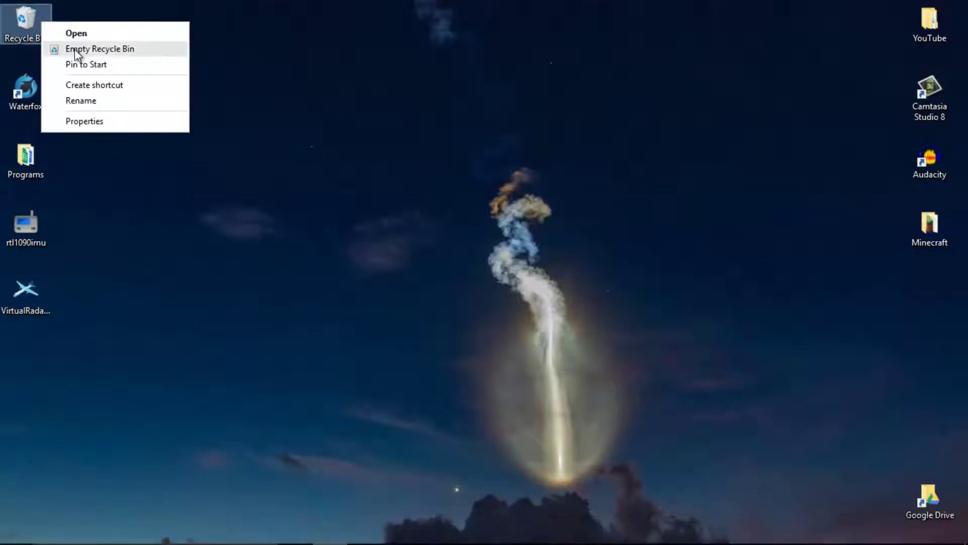
{"action": "left_click", "coordinate": [94, 49]}
{"action": "left_click", "coordinate": [531, 340]}
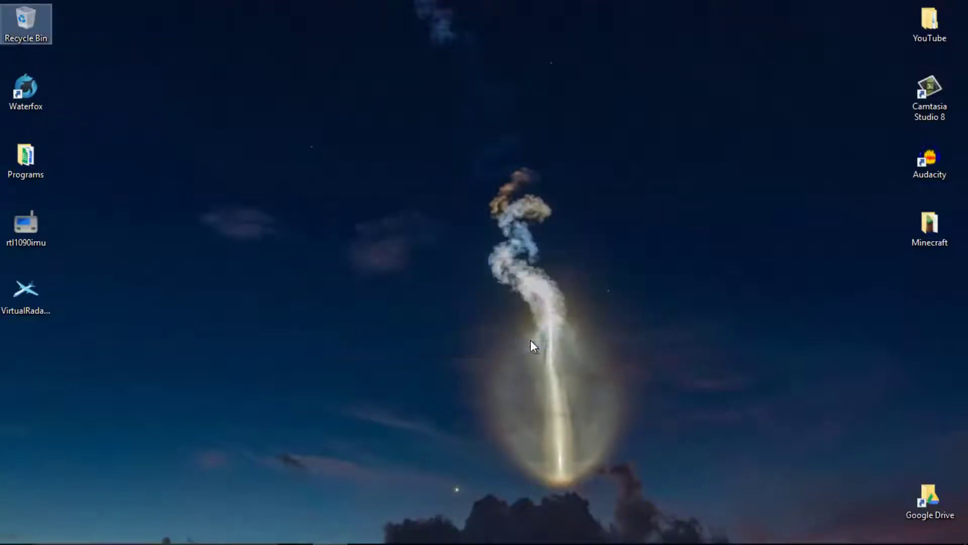
{"action": "left_click", "coordinate": [21, 228]}
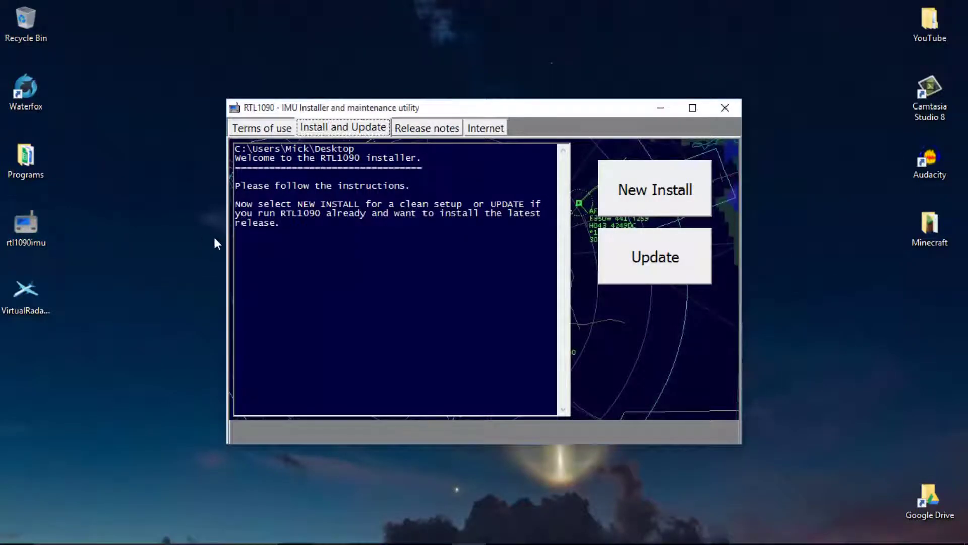
Run a New Install for Windows Vista, 7, 8 into the Desktop folder
{"action": "left_click", "coordinate": [644, 193]}
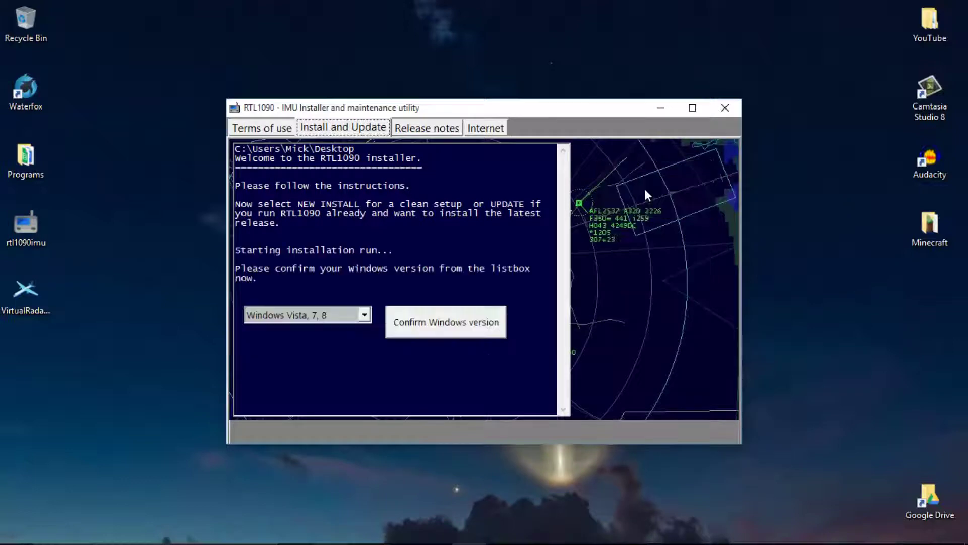
{"action": "left_click", "coordinate": [438, 325]}
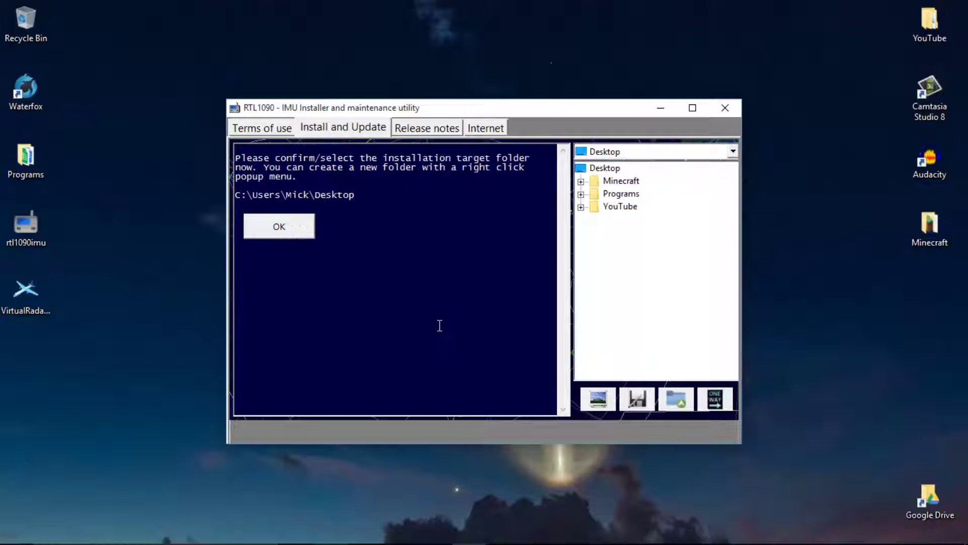
{"action": "left_click", "coordinate": [286, 238]}
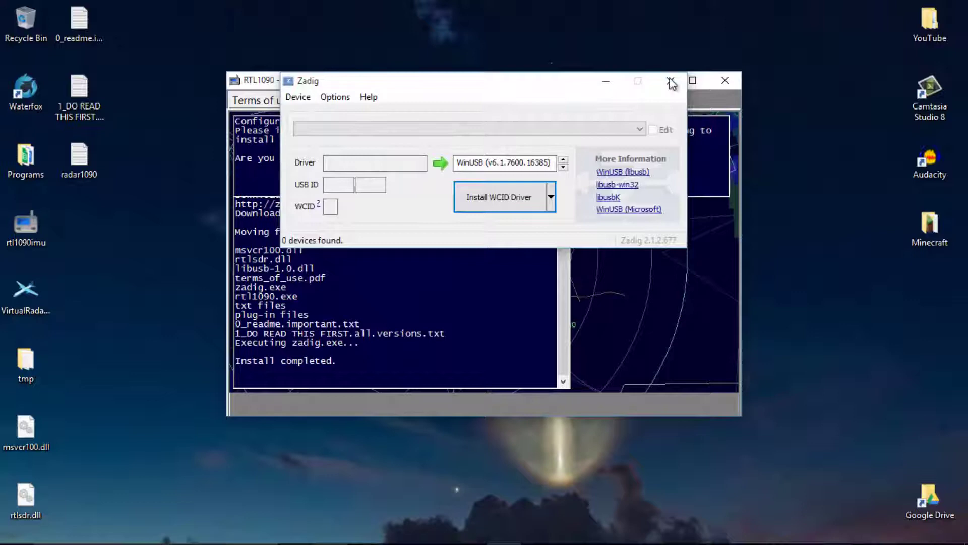
Close the extra Zadig window and confirm each guide step for device 0BDA:2838:00 with WinUSB
{"action": "left_click", "coordinate": [671, 81]}
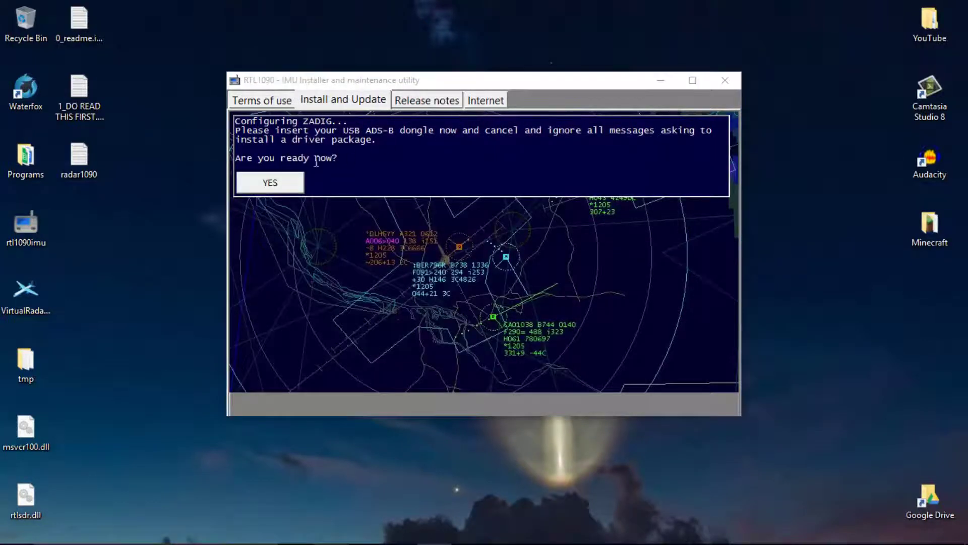
{"action": "left_click", "coordinate": [280, 184]}
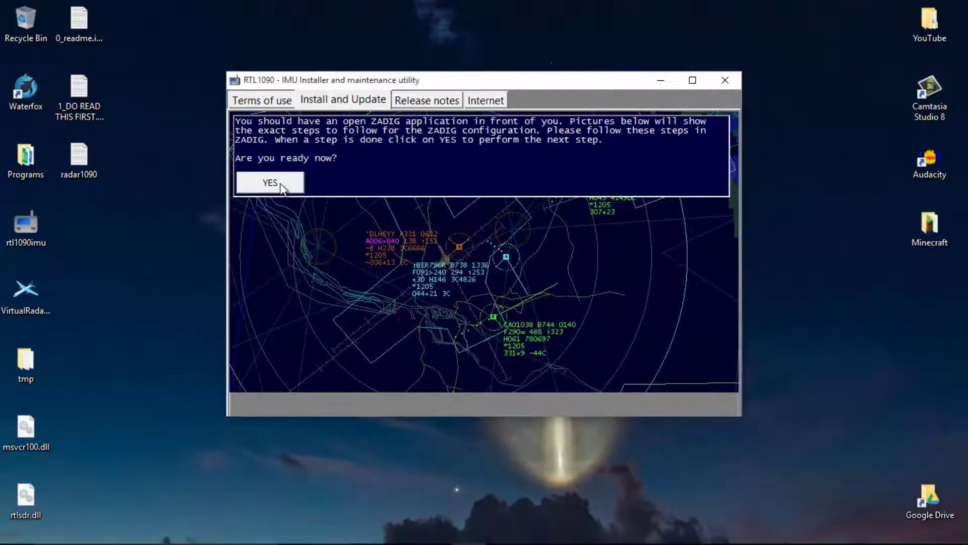
{"action": "left_click", "coordinate": [281, 183]}
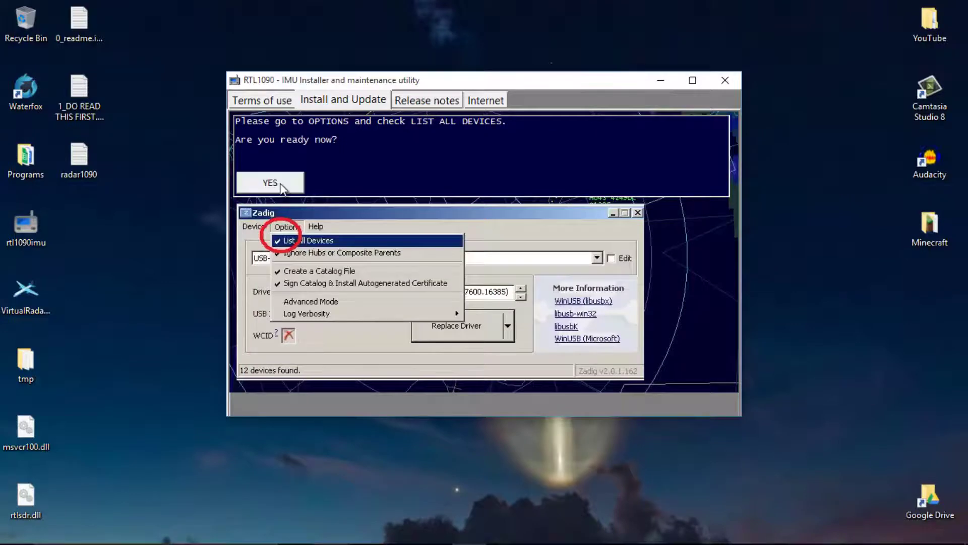
{"action": "left_click", "coordinate": [280, 183]}
{"action": "left_click", "coordinate": [281, 184]}
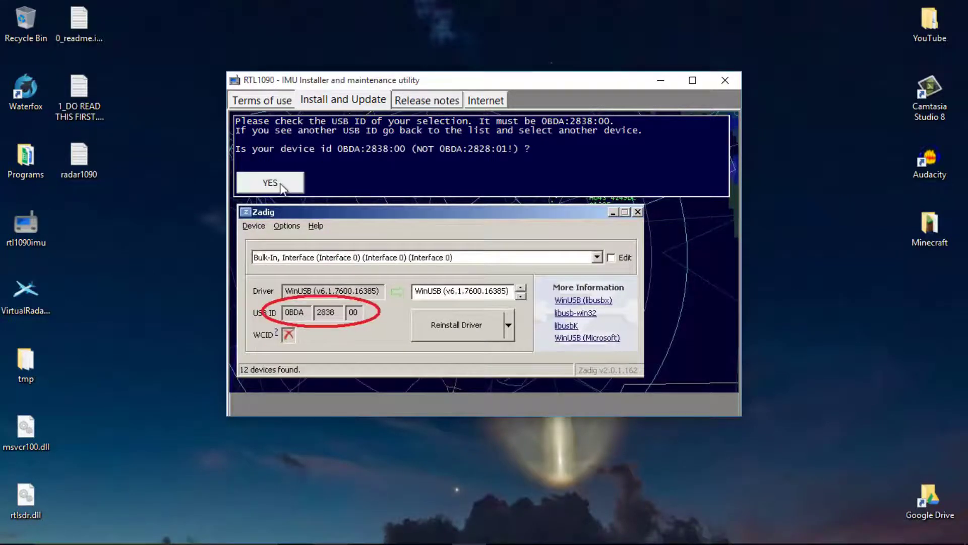
{"action": "left_click", "coordinate": [280, 183]}
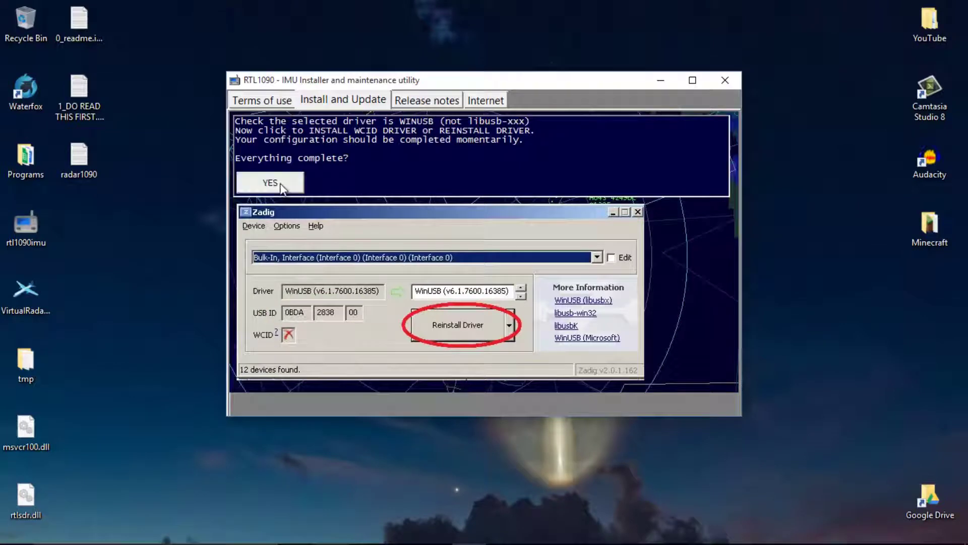
{"action": "left_click", "coordinate": [281, 183]}
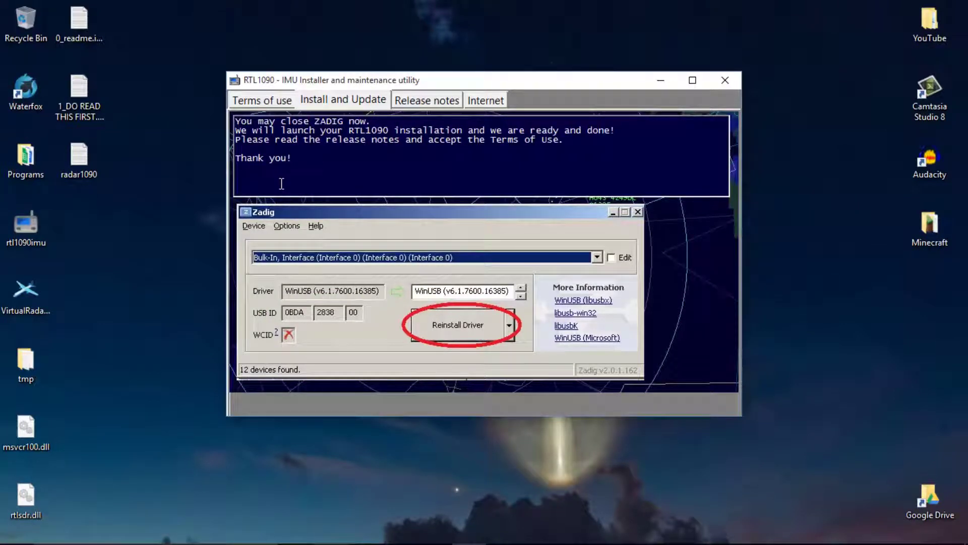
{"action": "left_click", "coordinate": [281, 183]}
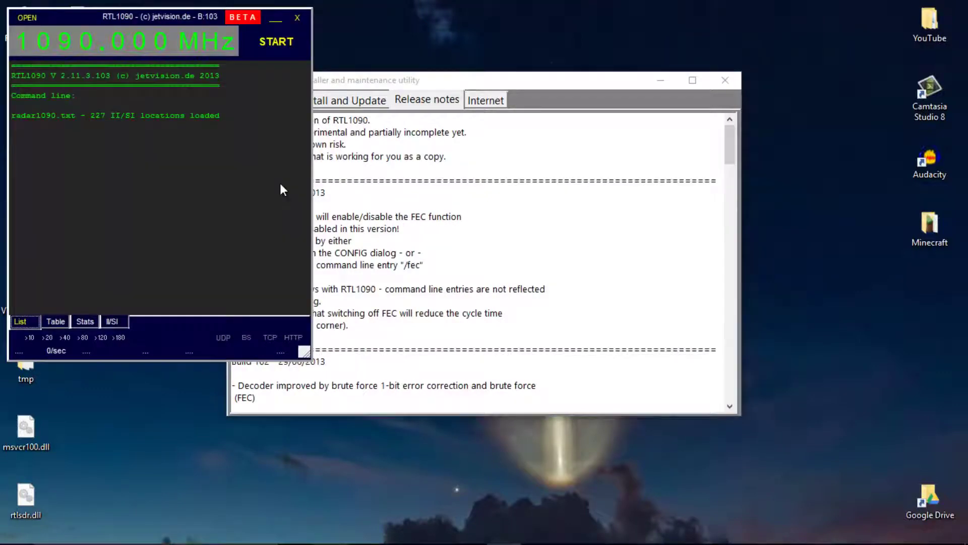
Start RTL1090 decoding on 1090.000 MHz, check the Table view, then minimize it to the tray
{"action": "left_click", "coordinate": [286, 48]}
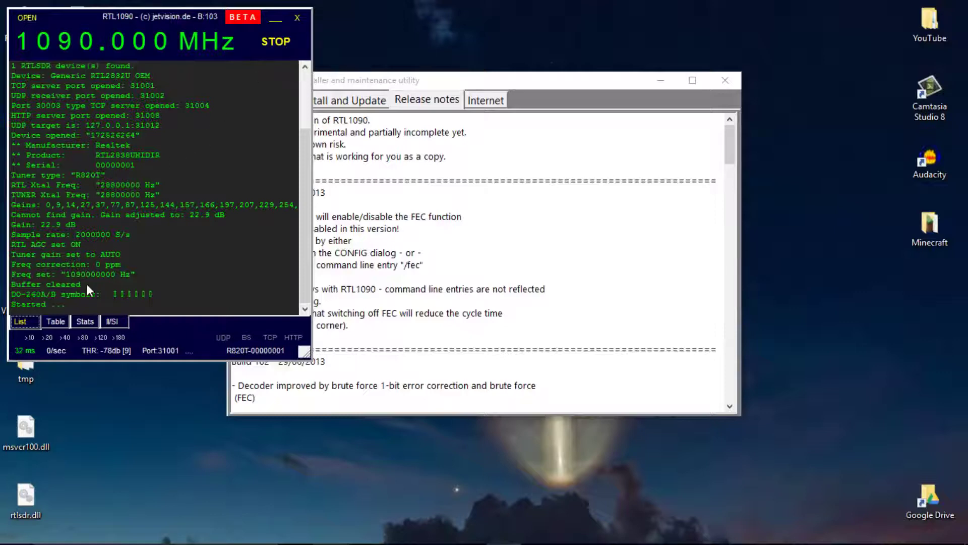
{"action": "left_click", "coordinate": [56, 322]}
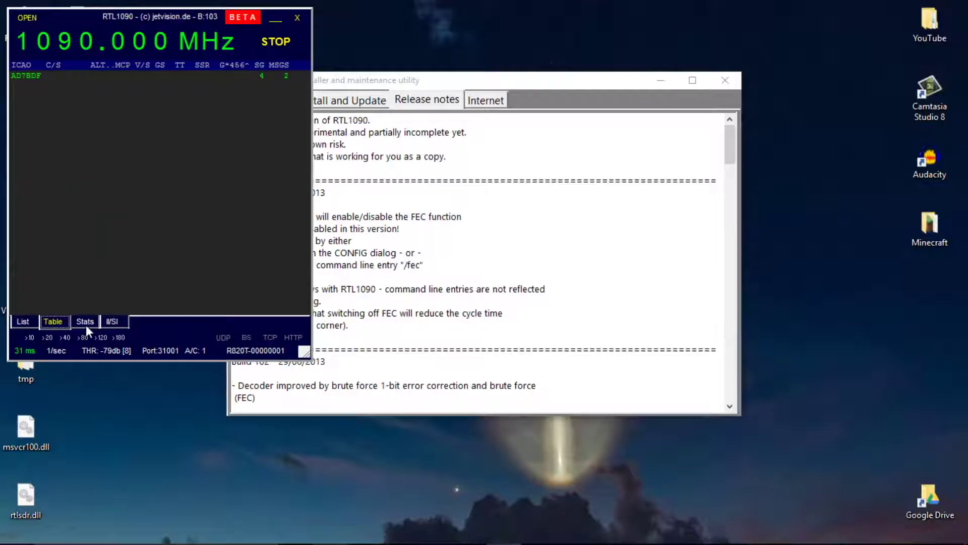
{"action": "left_click", "coordinate": [23, 324]}
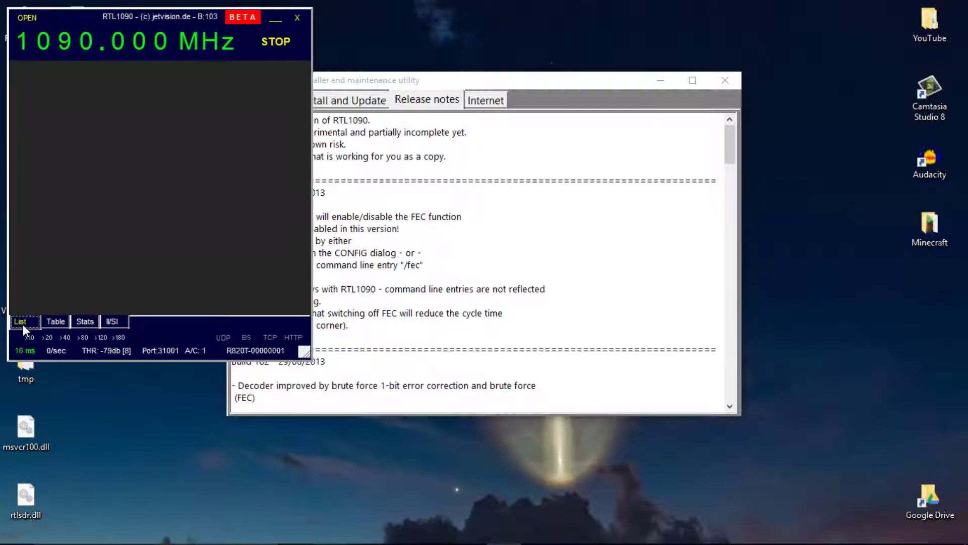
{"action": "left_click", "coordinate": [275, 21]}
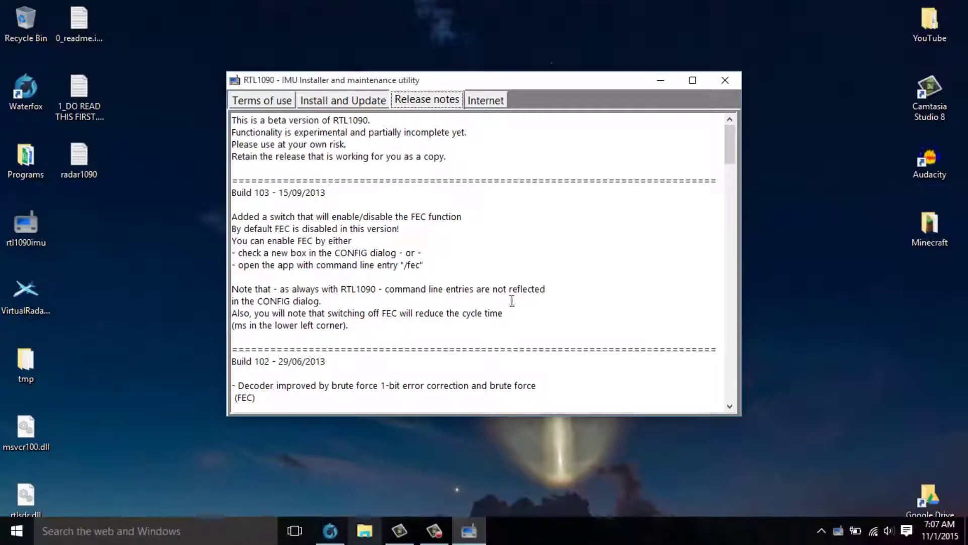
Close the IMU utility, launch the Virtual Radar 2.2.0 setup, and accept the license
{"action": "left_click", "coordinate": [725, 80]}
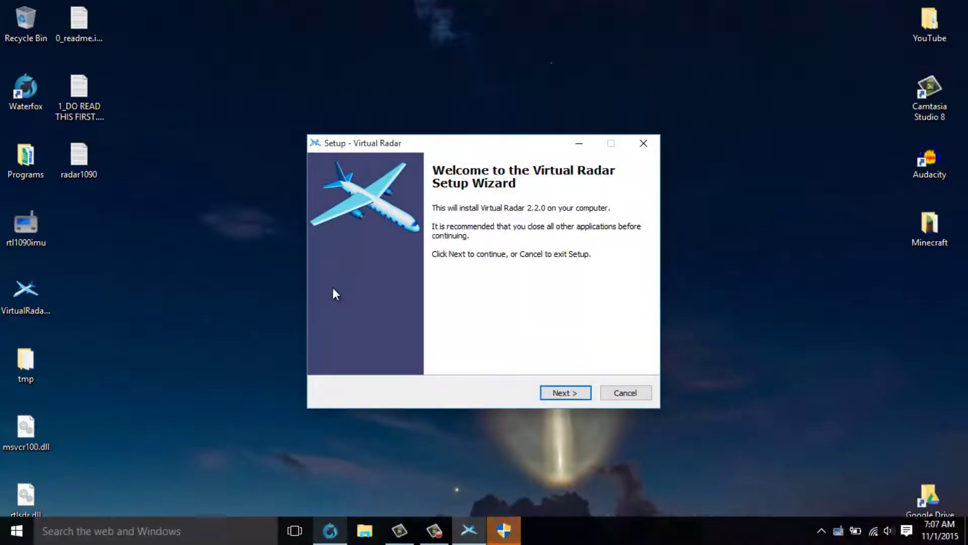
{"action": "left_click", "coordinate": [553, 394]}
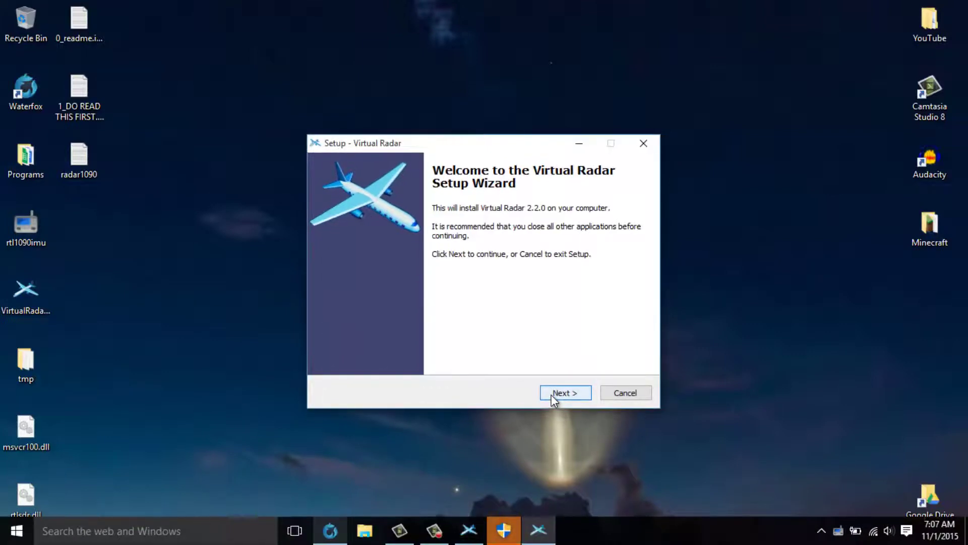
{"action": "left_click", "coordinate": [551, 393]}
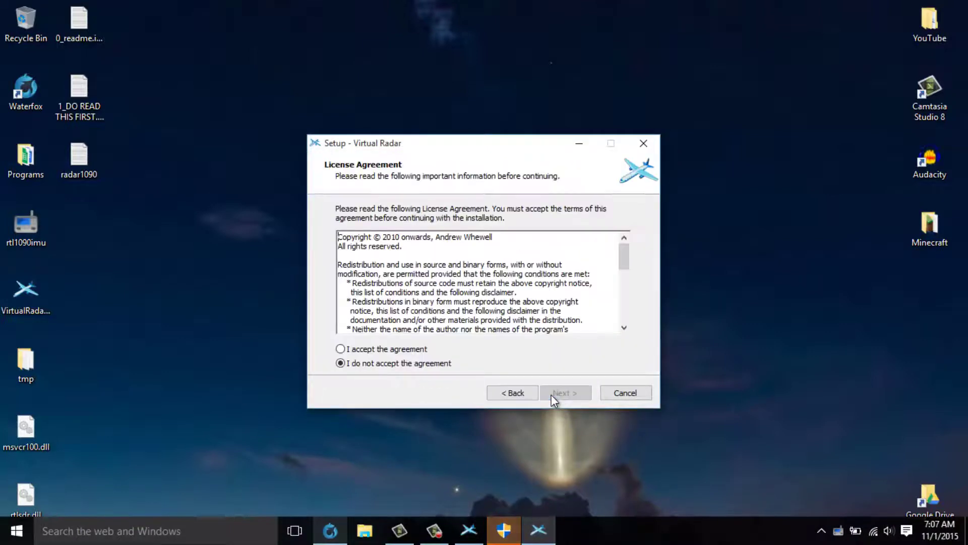
{"action": "left_click", "coordinate": [400, 350]}
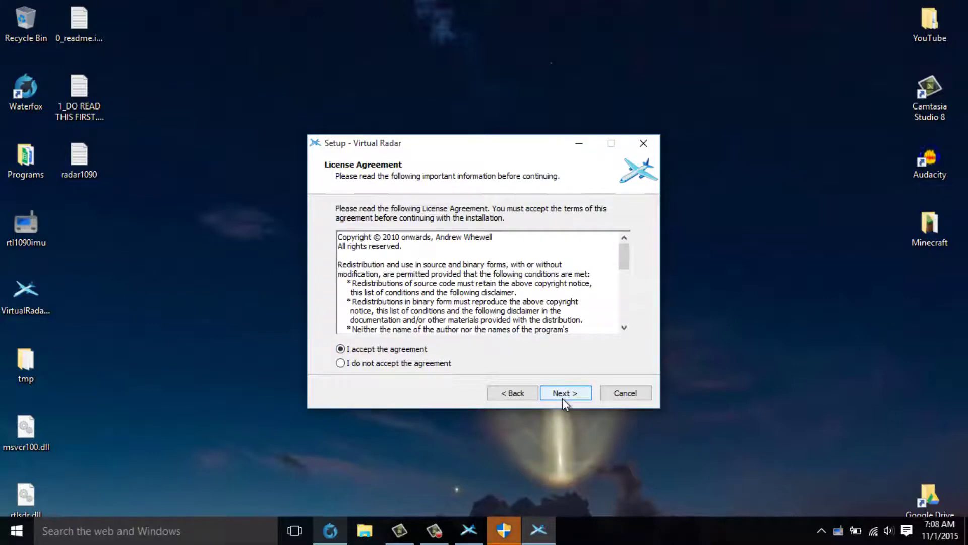
{"action": "left_click", "coordinate": [562, 398]}
{"action": "left_click", "coordinate": [562, 398]}
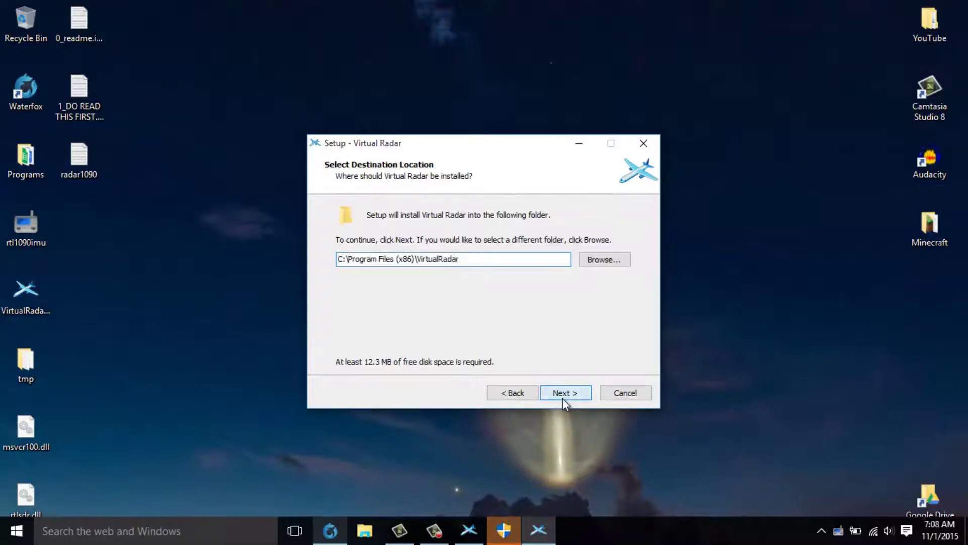
Keep the default install folder and server port, skip the firewall, and finish installing
{"action": "left_click", "coordinate": [562, 398]}
{"action": "left_click", "coordinate": [562, 398]}
{"action": "left_click", "coordinate": [562, 398]}
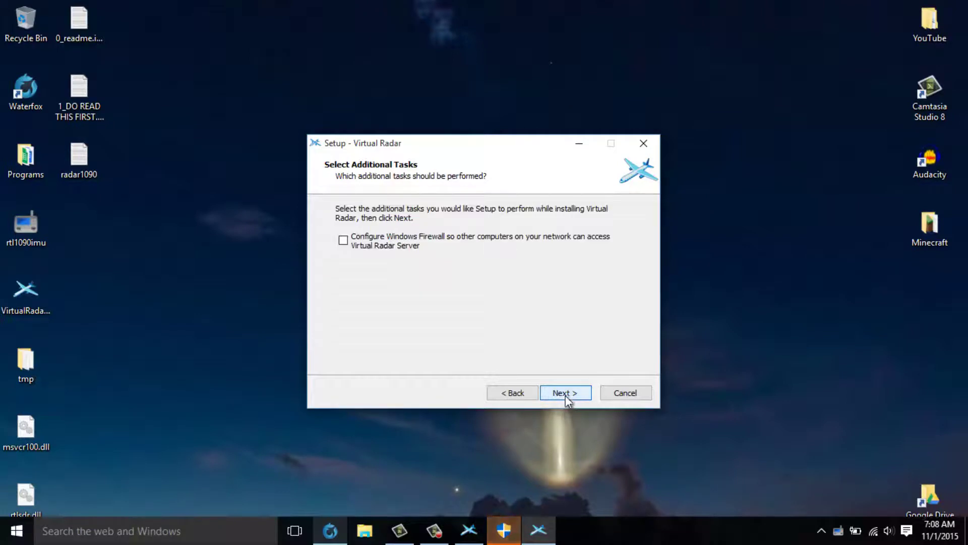
{"action": "left_click", "coordinate": [576, 394]}
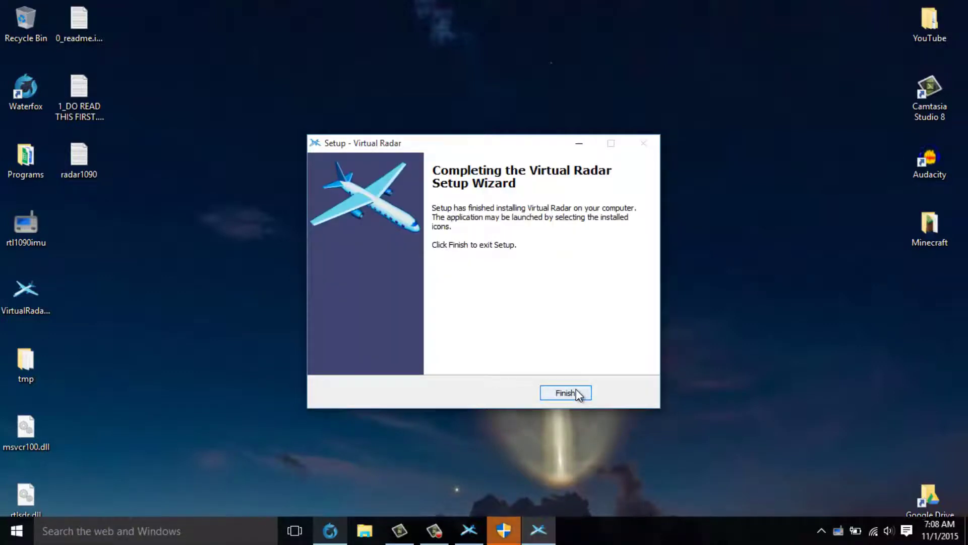
{"action": "left_click", "coordinate": [576, 390]}
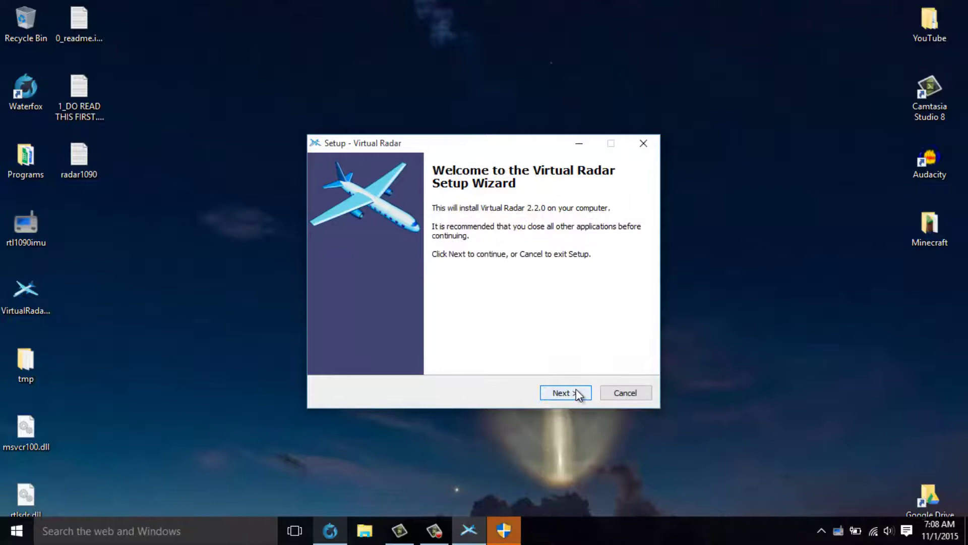
Cancel the duplicate setup wizard and open the Virtual Radar Server window
{"action": "left_click", "coordinate": [620, 391]}
{"action": "left_click", "coordinate": [539, 343]}
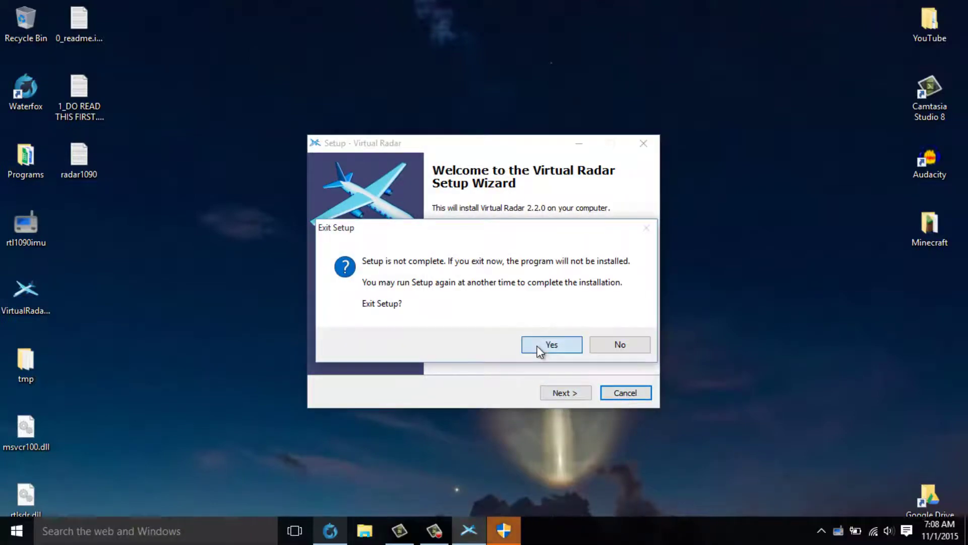
{"action": "left_click", "coordinate": [467, 528]}
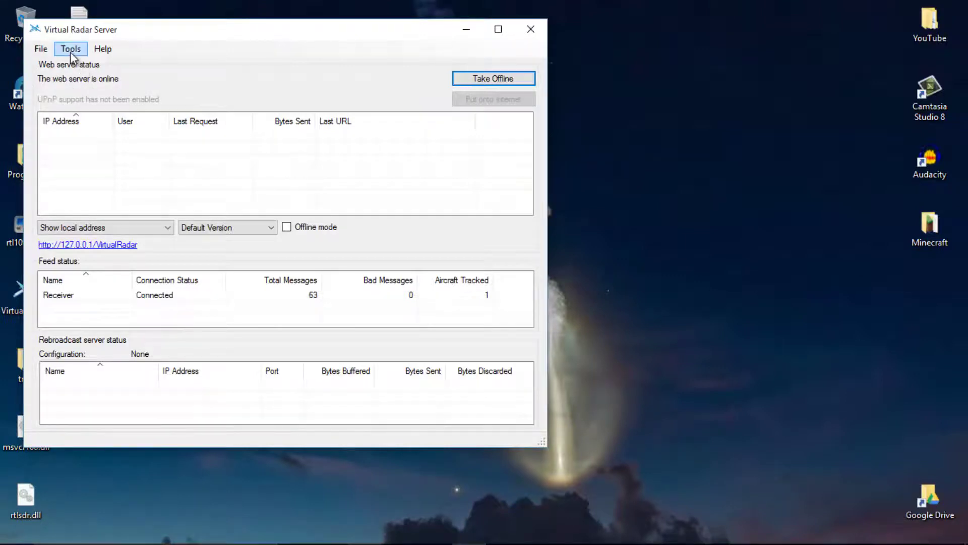
Use the Receiver wizard in Options to pick a software defined radio running RTL1090 locally
{"action": "left_click", "coordinate": [71, 51]}
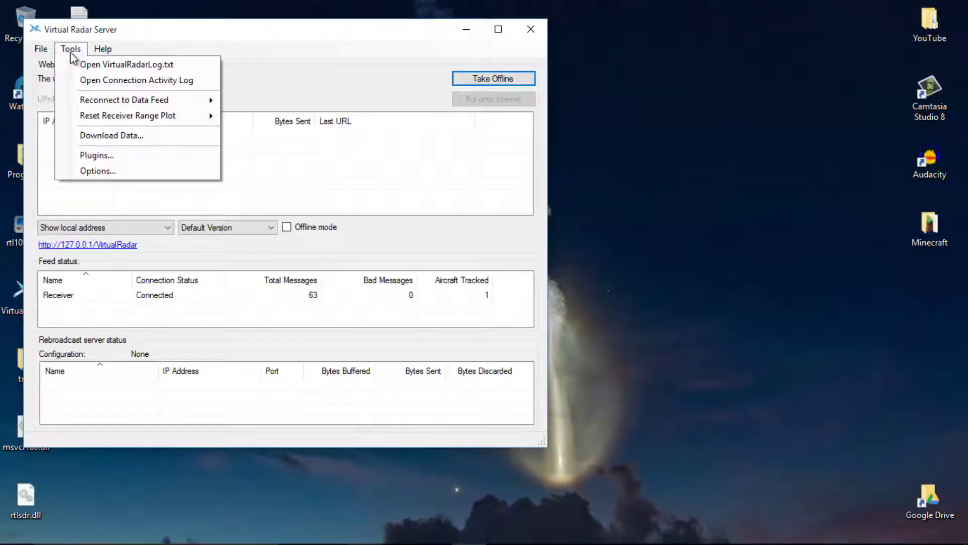
{"action": "left_click", "coordinate": [86, 171]}
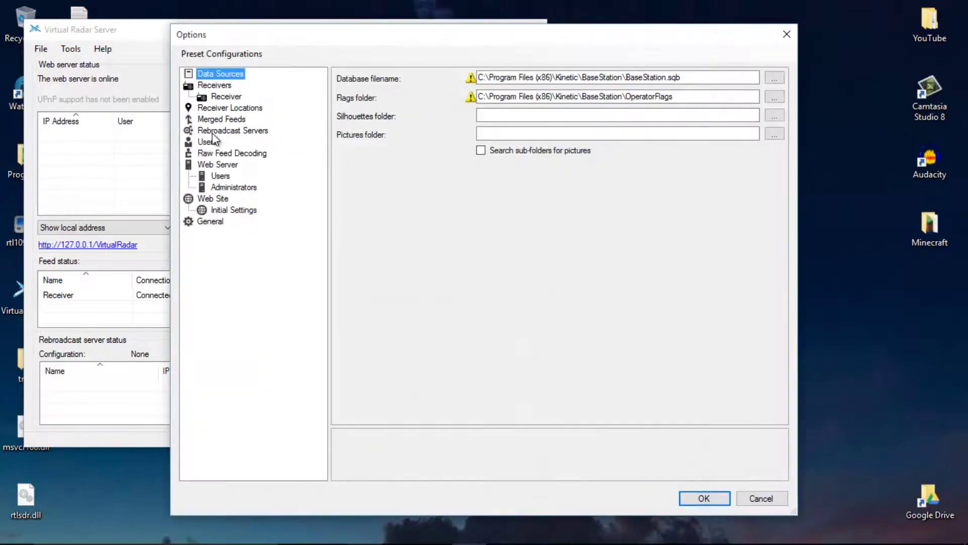
{"action": "left_click", "coordinate": [221, 98]}
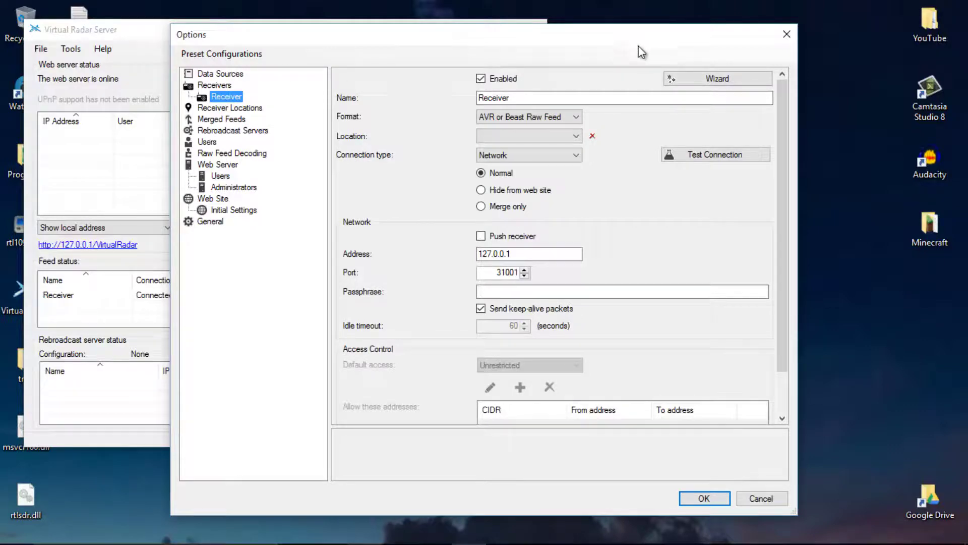
{"action": "left_click", "coordinate": [680, 83]}
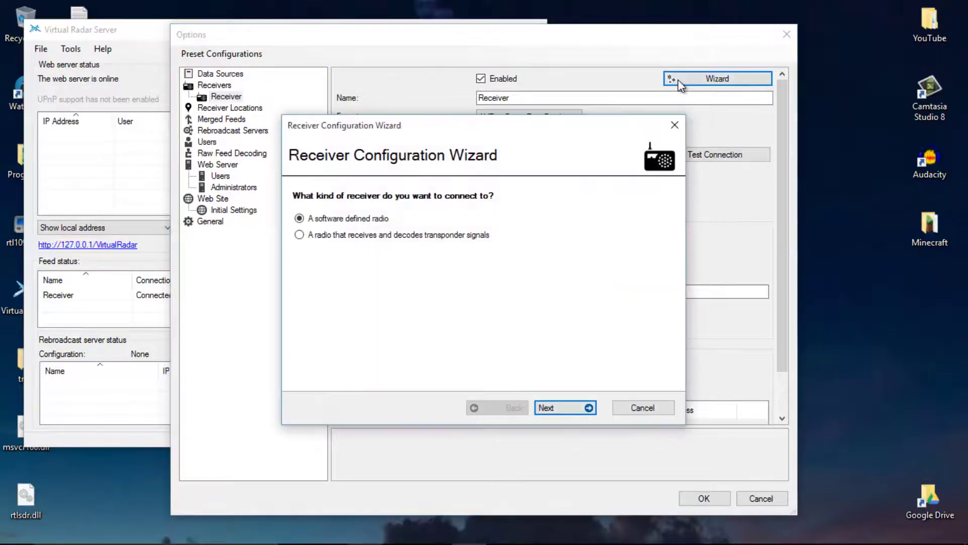
{"action": "left_click", "coordinate": [554, 408]}
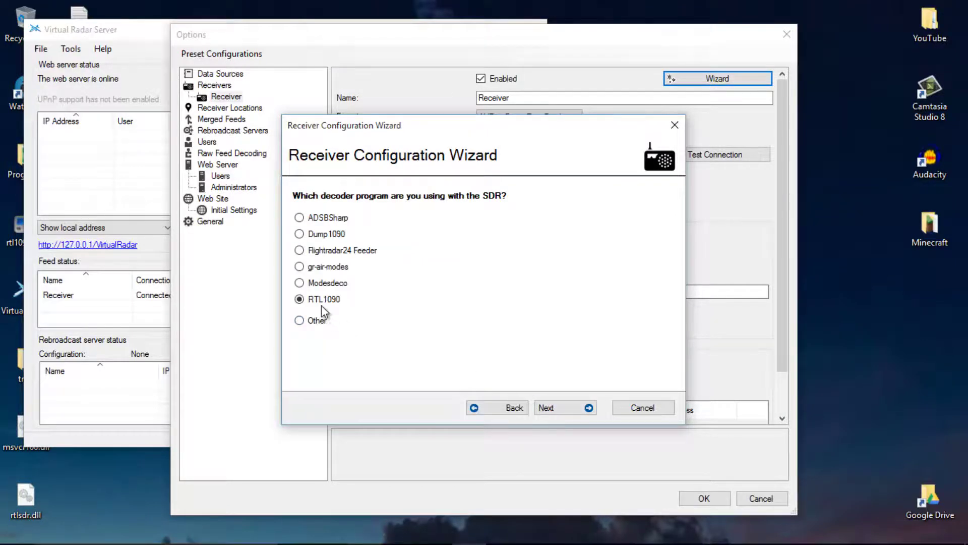
{"action": "left_click", "coordinate": [567, 404]}
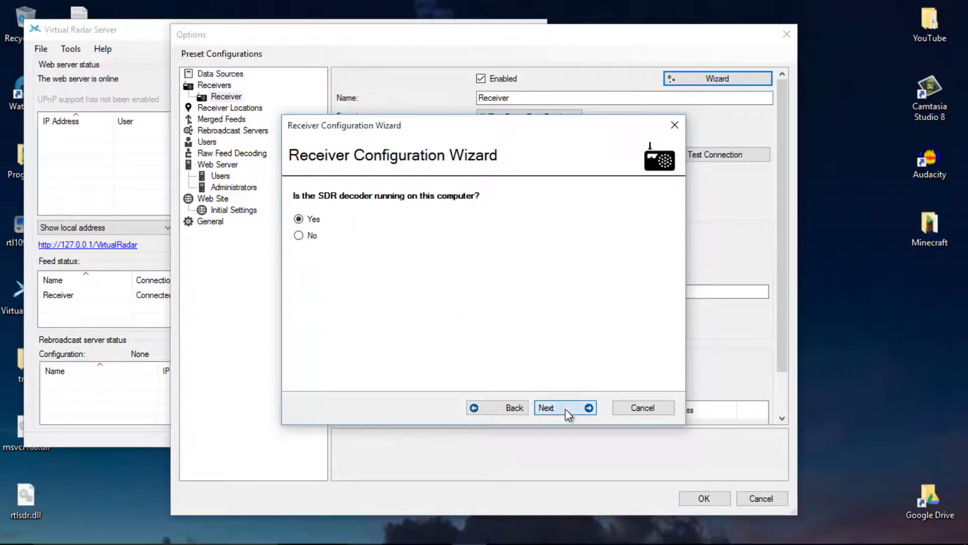
{"action": "left_click", "coordinate": [567, 409]}
{"action": "left_click", "coordinate": [565, 408]}
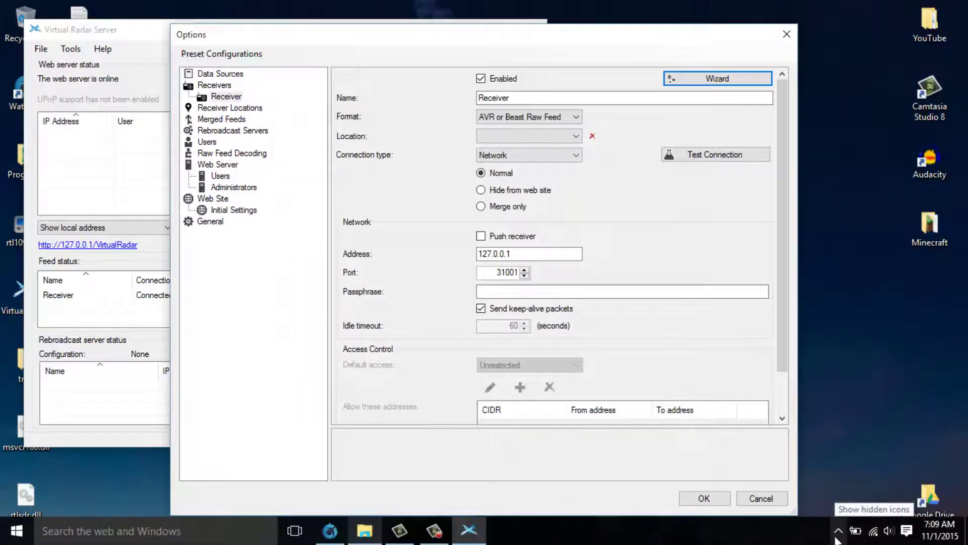
Restore RTL1090 from the system tray and save the Options with OK
{"action": "left_click", "coordinate": [838, 531]}
{"action": "left_click", "coordinate": [866, 498]}
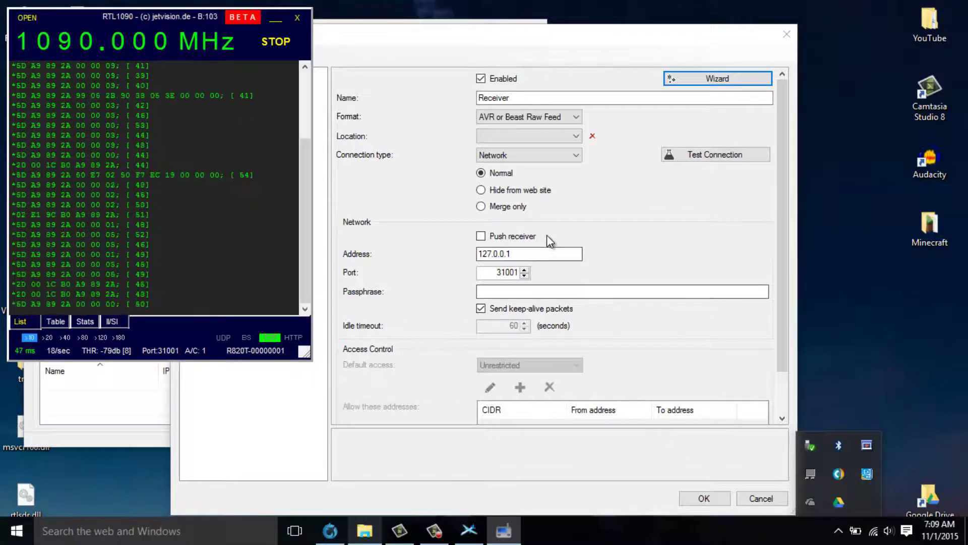
{"action": "left_click", "coordinate": [531, 289]}
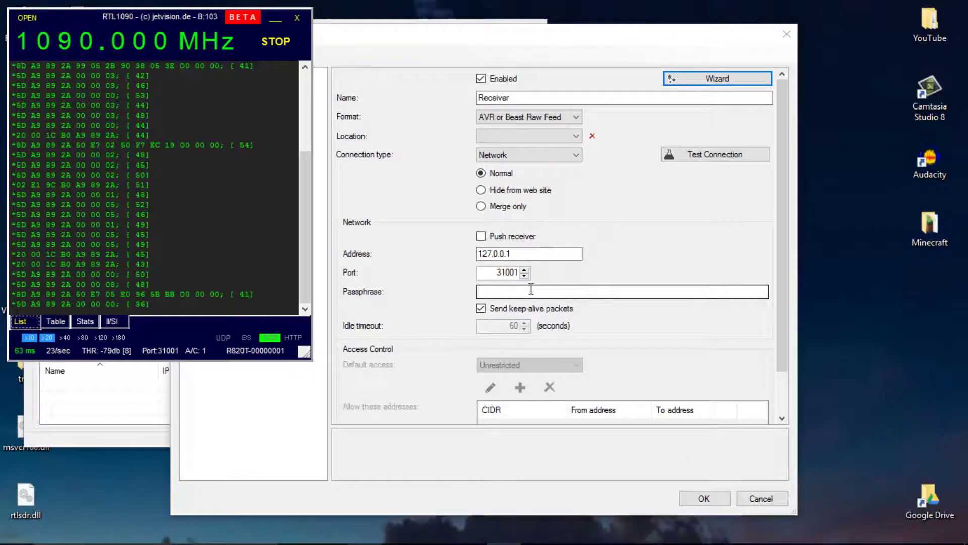
{"action": "left_click", "coordinate": [706, 497]}
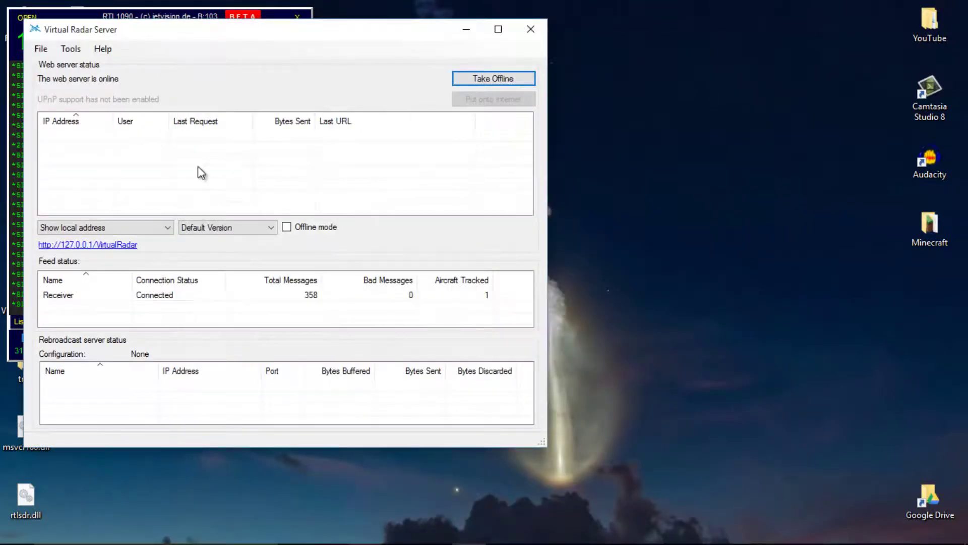
{"action": "left_click", "coordinate": [119, 245]}
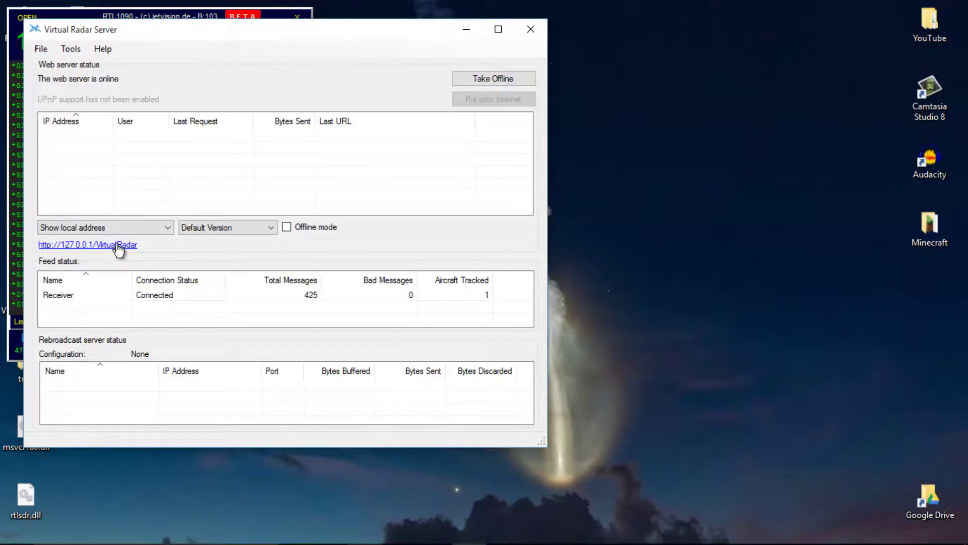